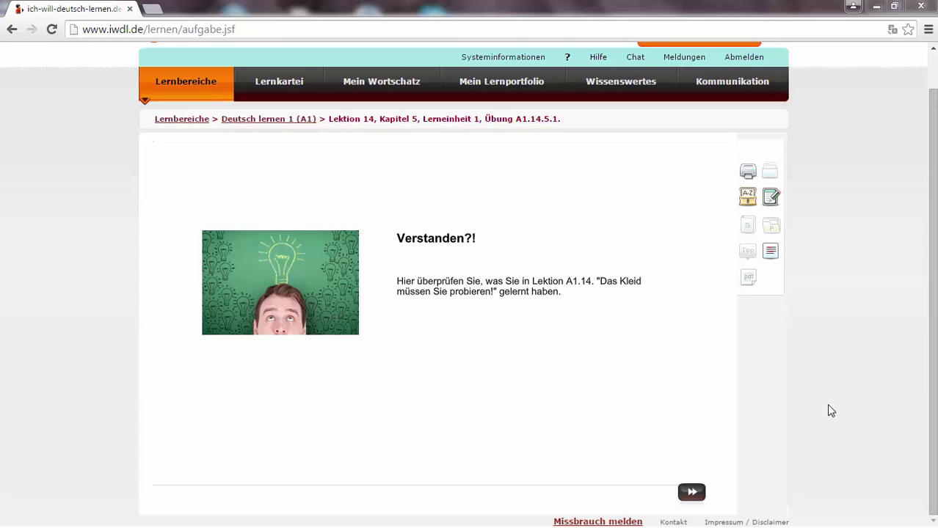
Step: Move on from the 'Verstanden?!' intro page to the first listening exercise, A1.14.5.1
left_click(691, 493)
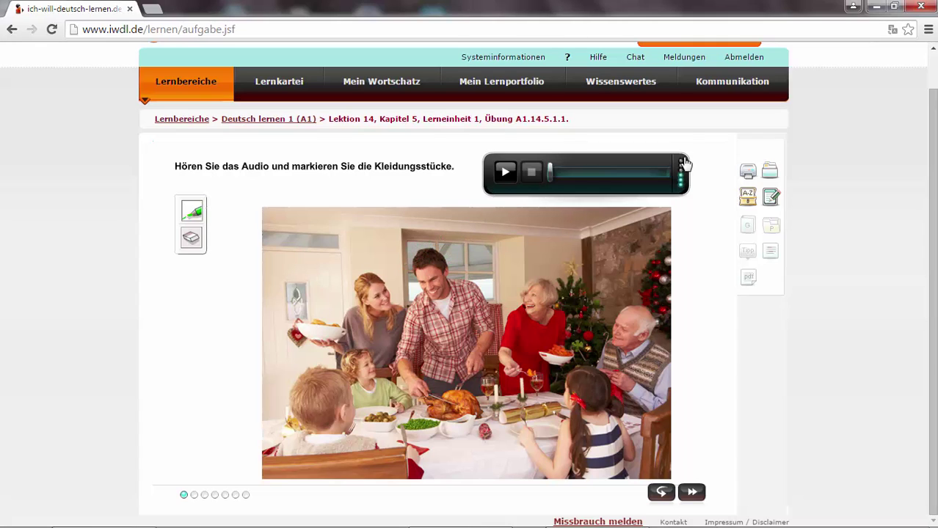
Step: Play the audio and circle the woman's grey top, the girl's striped dress and the grandmother's red top
left_click(504, 175)
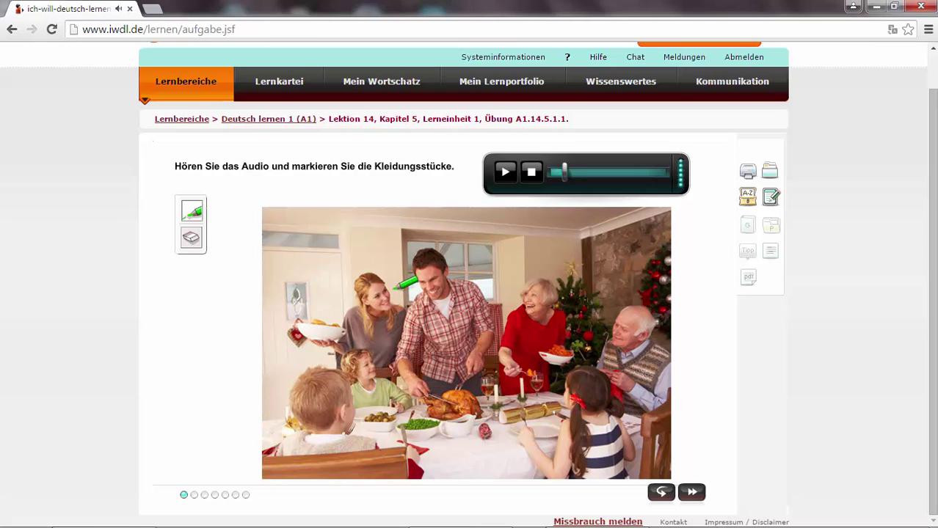
mouse_move(382, 317)
left_mouse_down()
mouse_move(376, 350)
mouse_move(397, 331)
mouse_move(387, 317)
left_mouse_up()
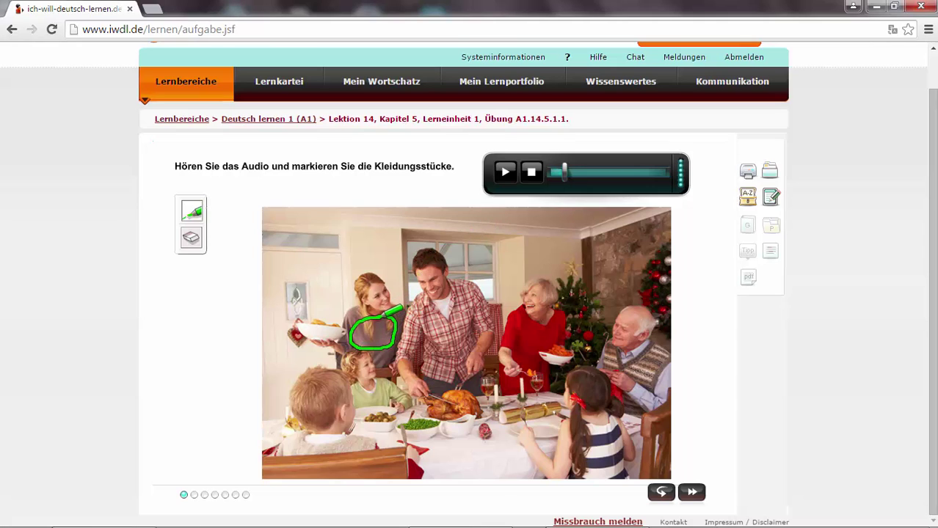
left_click(506, 173)
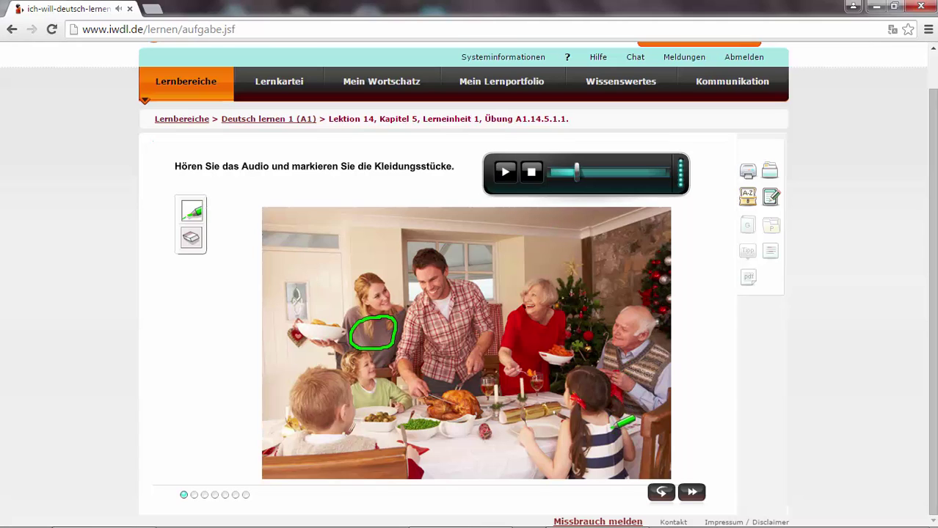
mouse_move(603, 427)
left_mouse_down()
mouse_move(584, 442)
mouse_move(608, 424)
left_mouse_up()
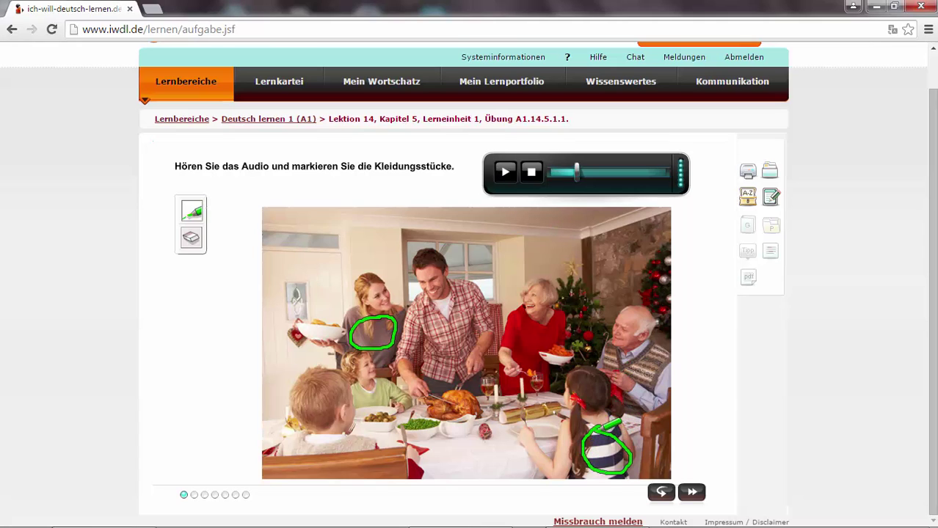
left_click(506, 175)
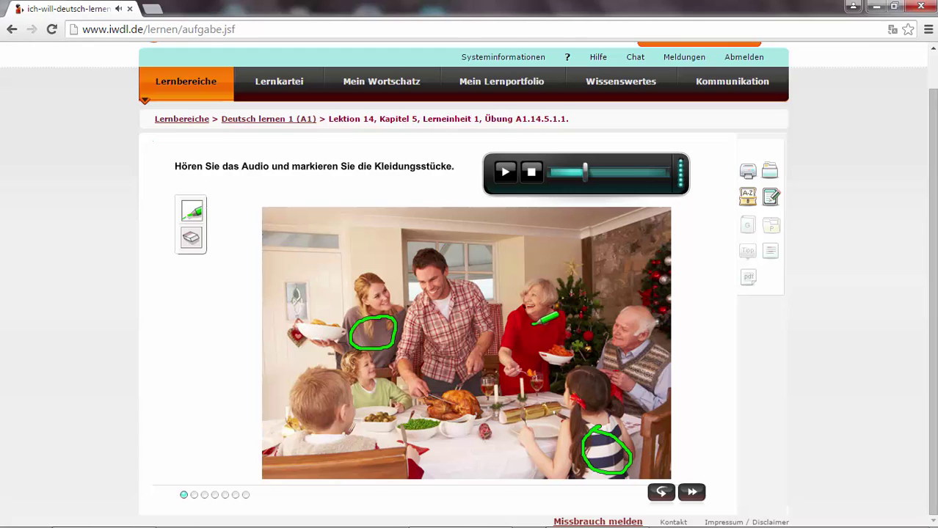
mouse_move(534, 323)
left_mouse_down()
mouse_move(513, 336)
mouse_move(536, 354)
mouse_move(554, 329)
mouse_move(541, 322)
left_mouse_up()
Step: Keep the audio going and circle the grandfather's vest with extra loops
left_click(506, 174)
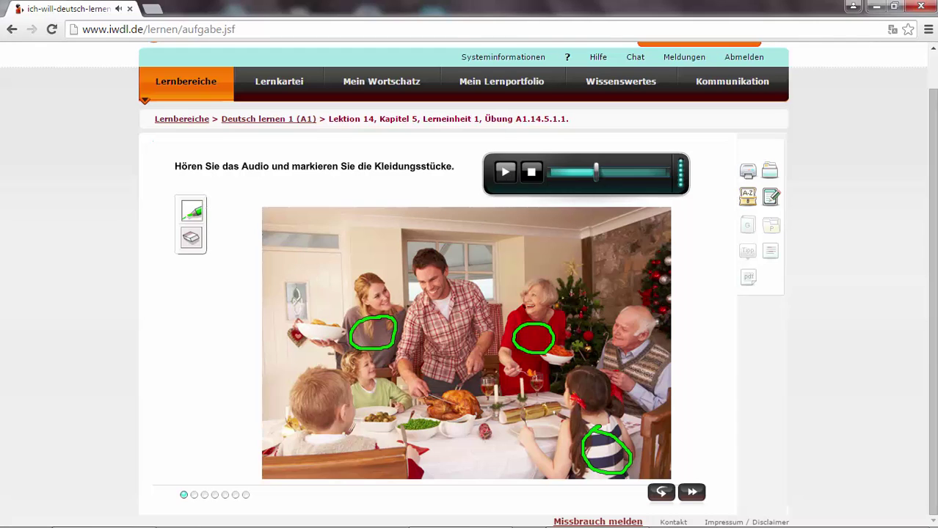
left_click(506, 174)
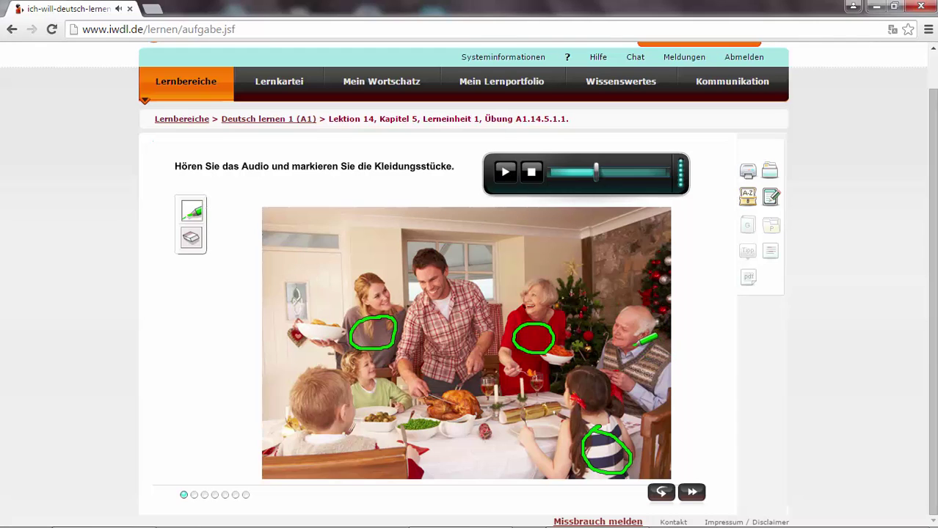
left_click_drag(643, 352, 632, 351)
left_click(506, 174)
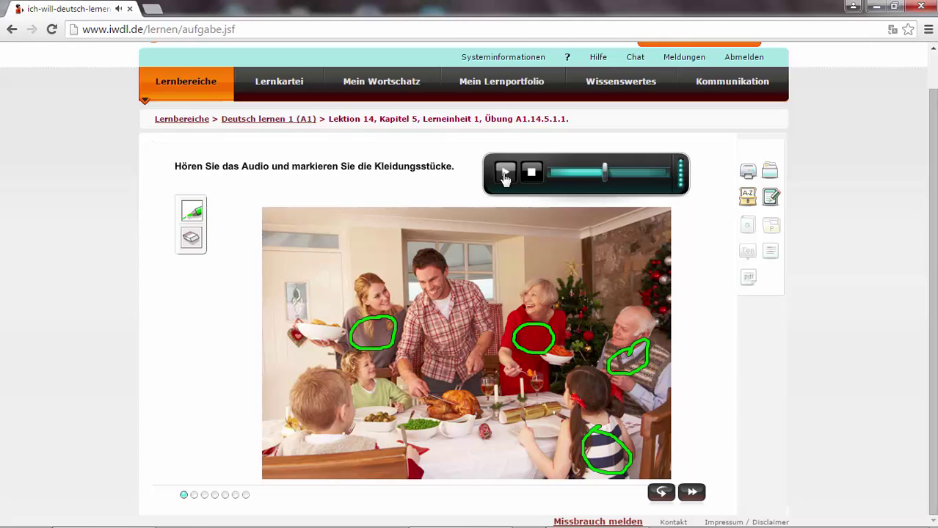
left_click(505, 174)
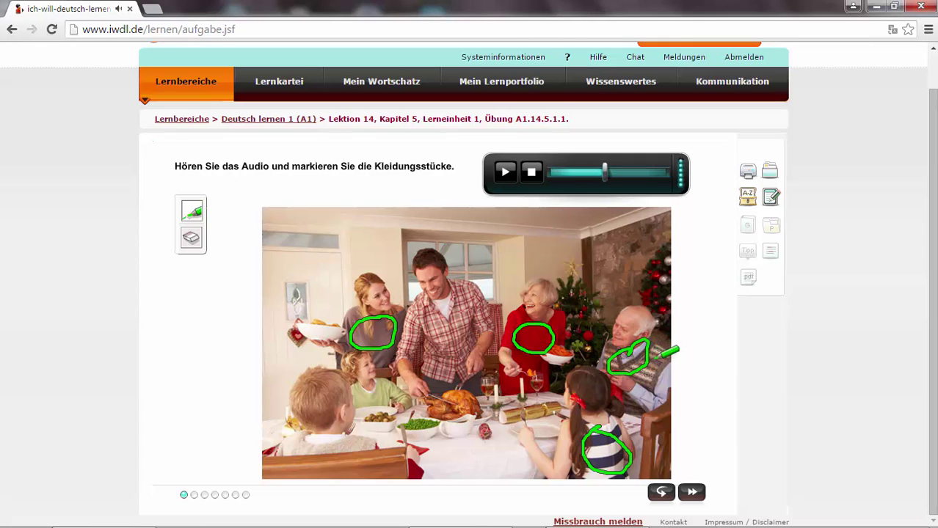
mouse_move(646, 344)
left_mouse_down()
mouse_move(635, 376)
mouse_move(668, 375)
mouse_move(656, 359)
mouse_move(681, 367)
left_mouse_up()
mouse_move(699, 373)
left_mouse_down()
mouse_move(667, 358)
mouse_move(646, 365)
mouse_move(663, 358)
left_mouse_up()
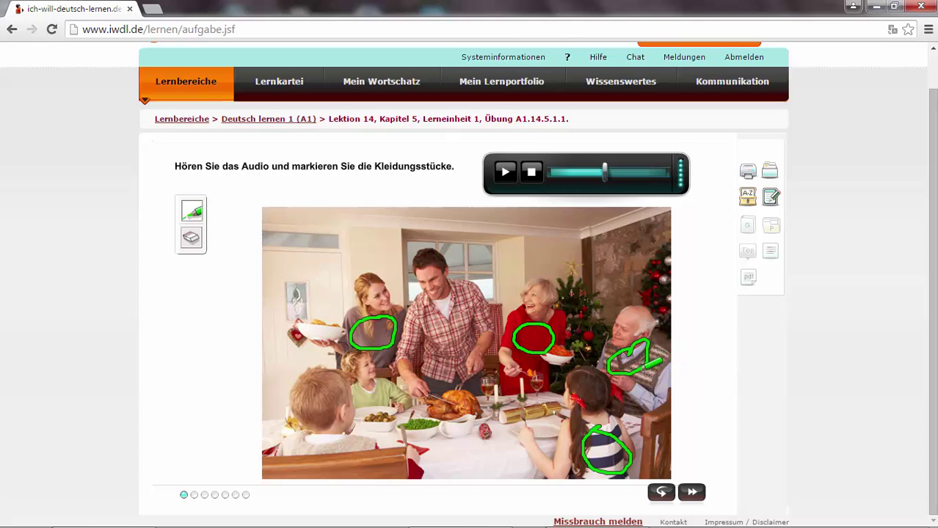
Step: Pause the audio at points to circle the man's plaid shirt and its collar
left_click(505, 180)
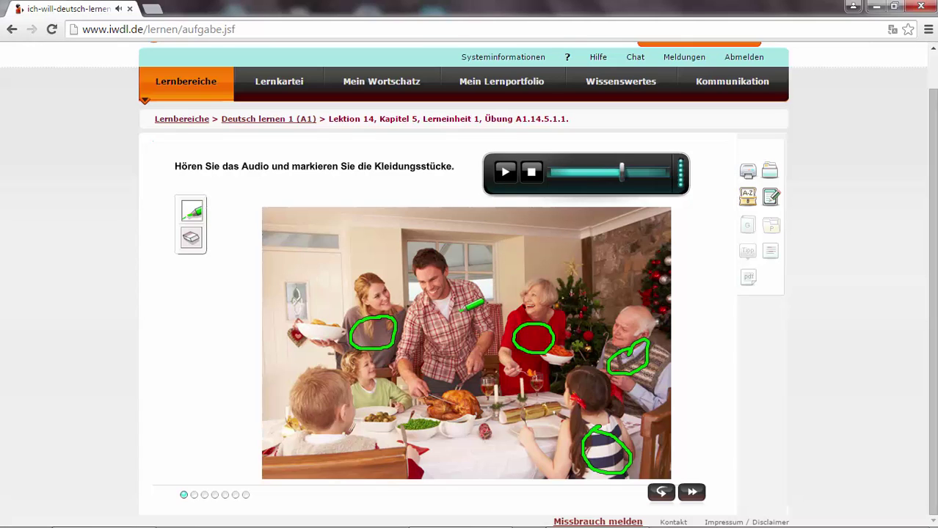
mouse_move(443, 313)
left_mouse_down()
mouse_move(431, 339)
mouse_move(445, 308)
left_mouse_up()
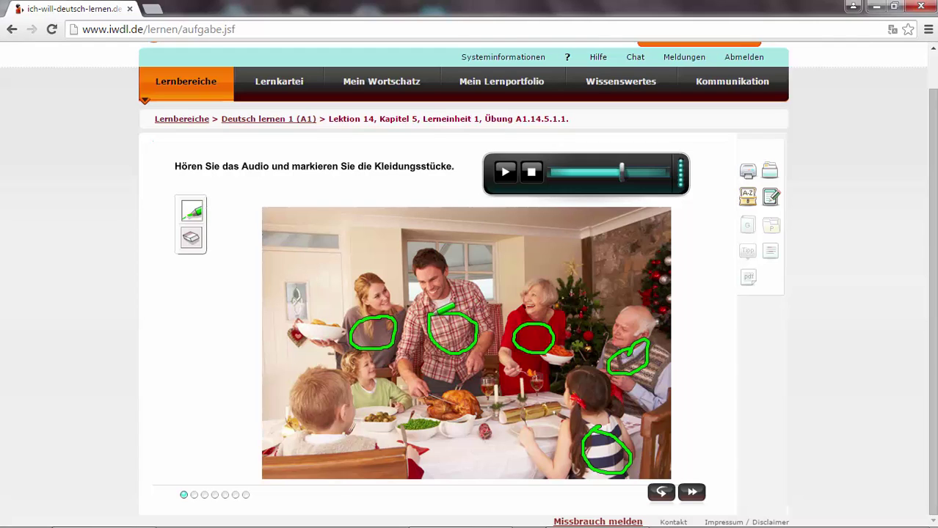
left_click(505, 175)
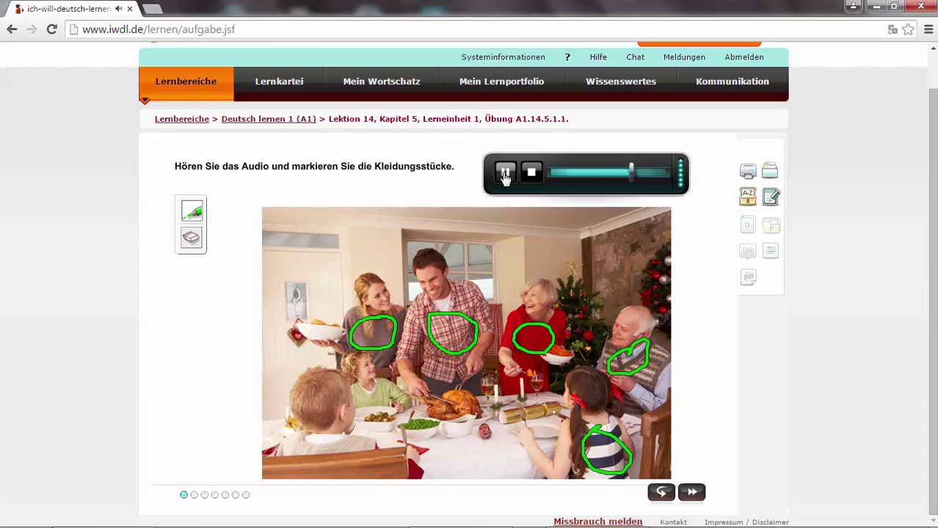
left_click(504, 176)
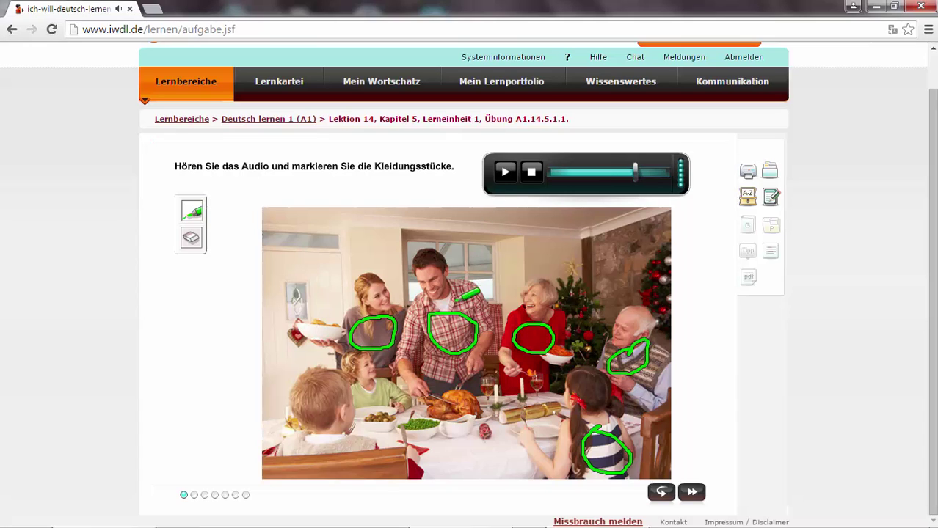
mouse_move(433, 306)
left_mouse_down()
mouse_move(449, 309)
mouse_move(452, 295)
mouse_move(439, 293)
mouse_move(455, 308)
mouse_move(446, 296)
left_mouse_up()
left_click(506, 173)
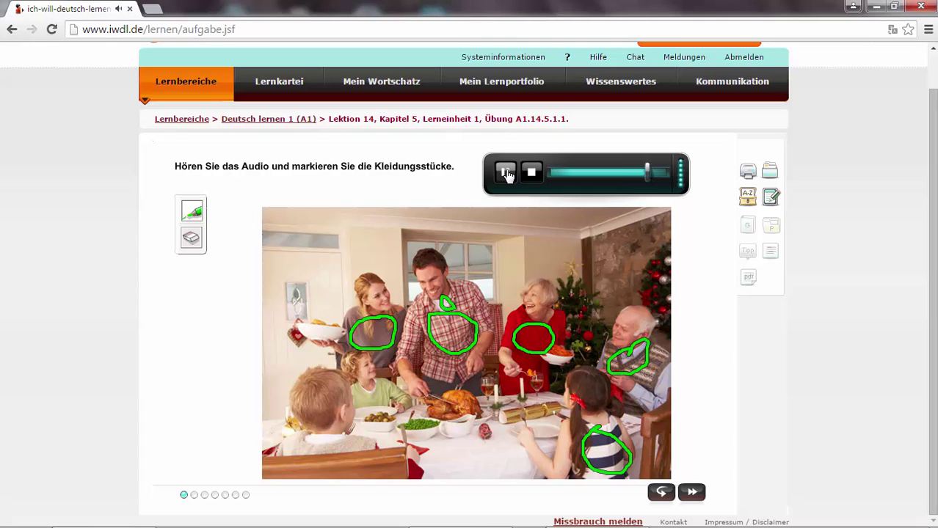
Step: Circle the small girl's green top and the boy's white collar
left_click(507, 174)
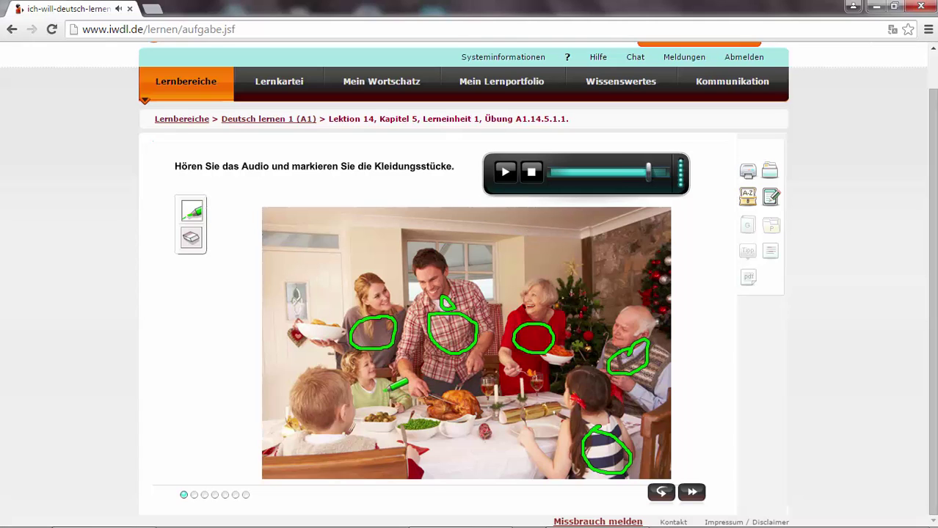
mouse_move(383, 385)
left_mouse_down()
mouse_move(357, 393)
mouse_move(371, 408)
mouse_move(393, 390)
mouse_move(374, 383)
left_mouse_up()
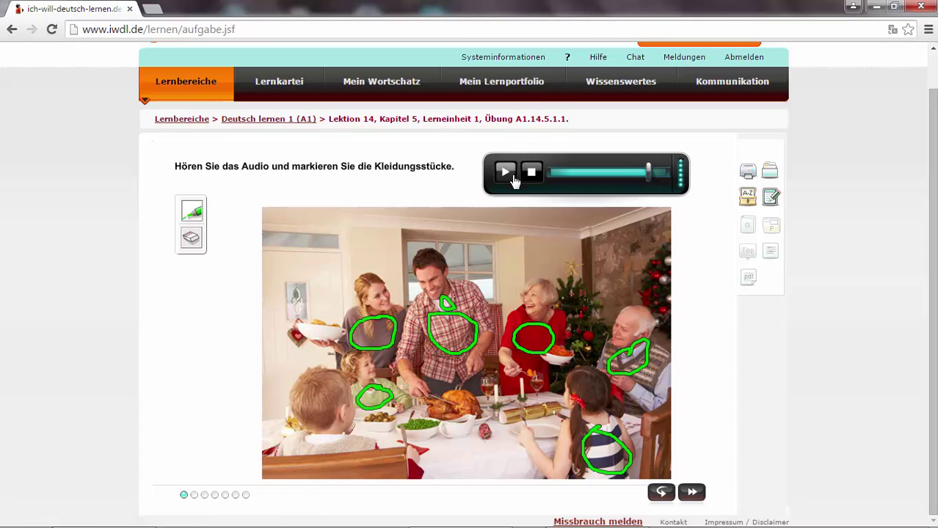
left_click(511, 179)
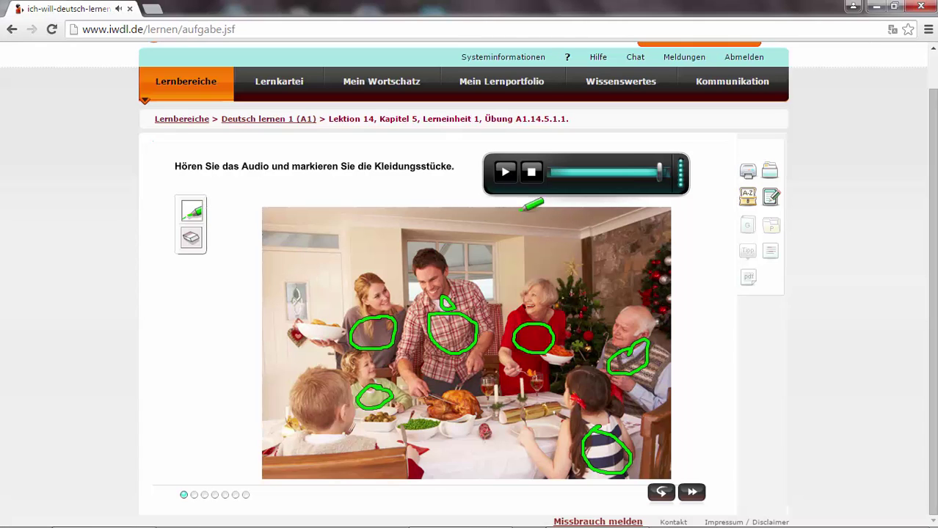
mouse_move(304, 433)
left_mouse_down()
mouse_move(308, 449)
mouse_move(349, 450)
mouse_move(302, 434)
left_mouse_up()
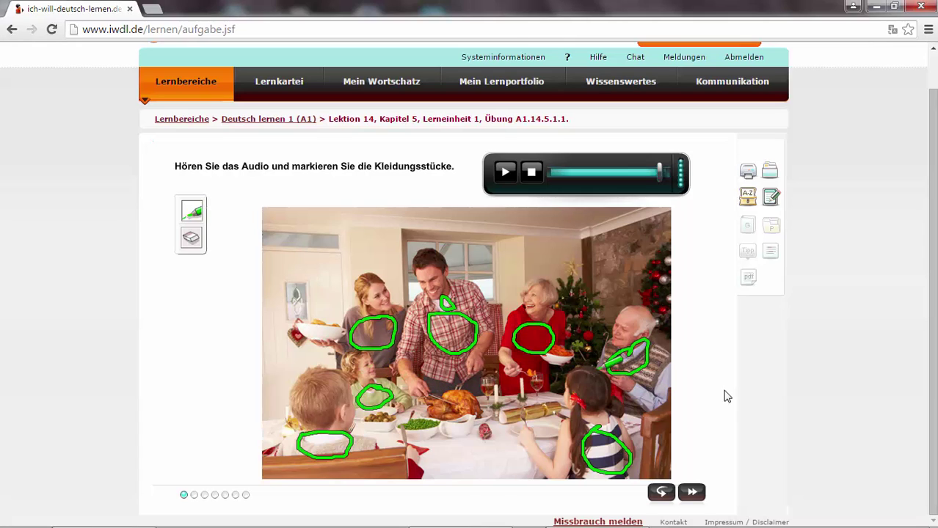
Step: Check the marked clothing answers, then advance to gap-fill exercise A1.14.5.1.2
left_click(692, 493)
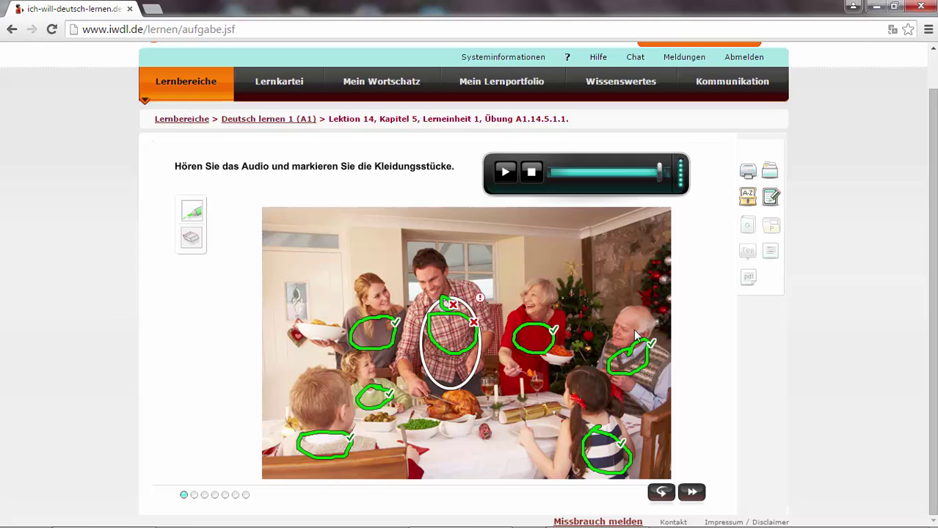
left_click(691, 492)
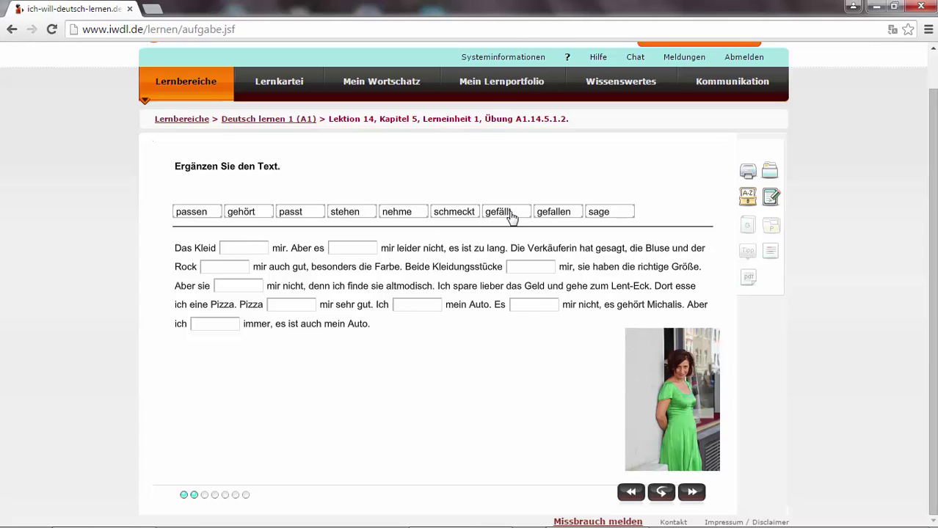
Step: Drop gefällt, passt and stehen into the first three gaps; try gefallen in the fourth, then remove it
left_click_drag(511, 218, 253, 253)
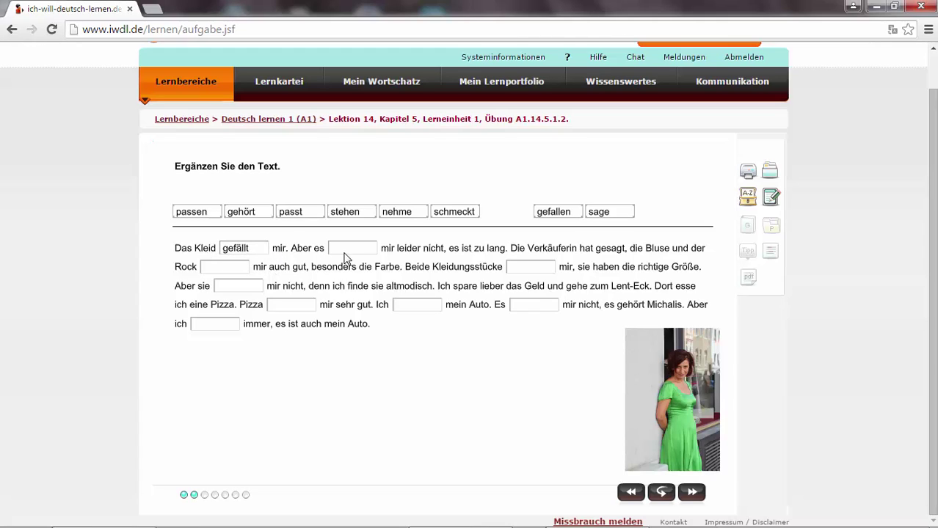
left_click_drag(292, 214, 346, 245)
left_click_drag(345, 212, 220, 272)
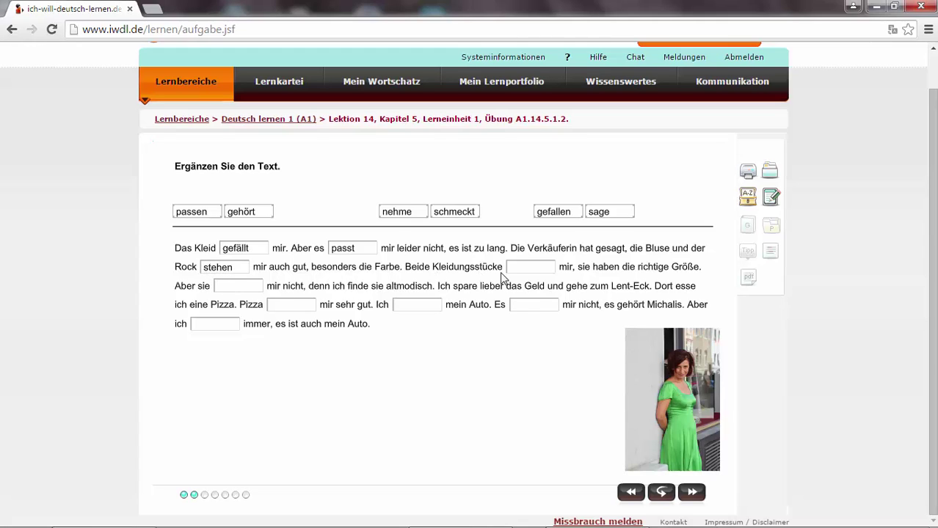
left_click_drag(553, 211, 525, 271)
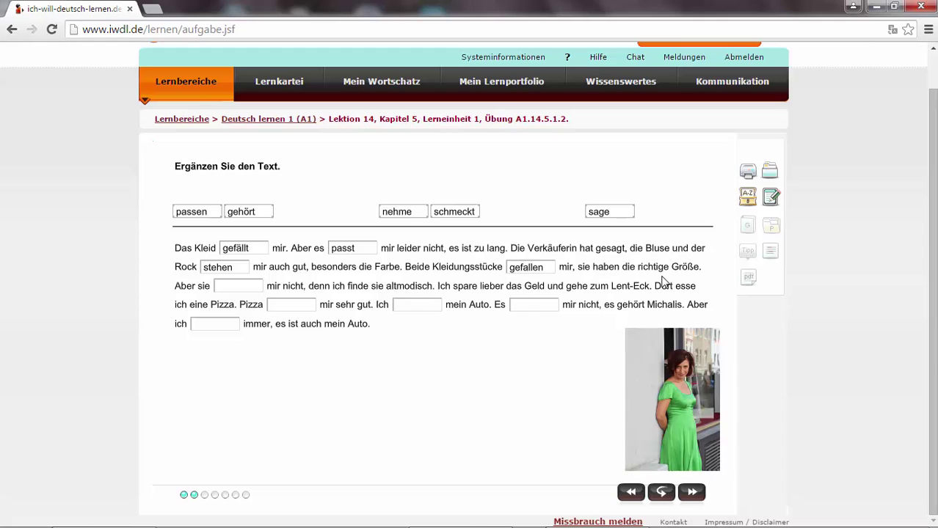
left_click_drag(526, 269, 536, 189)
Step: Fill the remaining gaps with passen, gefallen, schmeckt, nehme, gehört and sage, then check the answers
left_click_drag(193, 213, 533, 270)
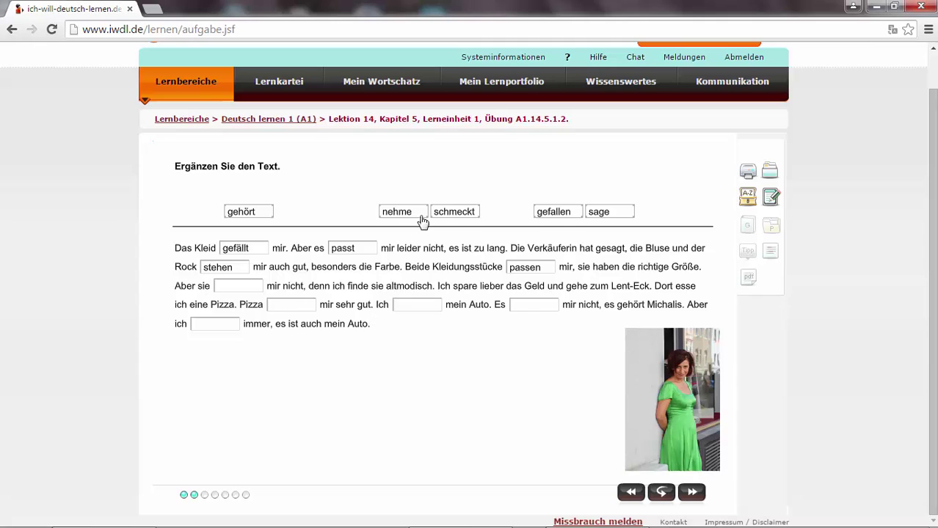
left_click_drag(557, 220, 246, 288)
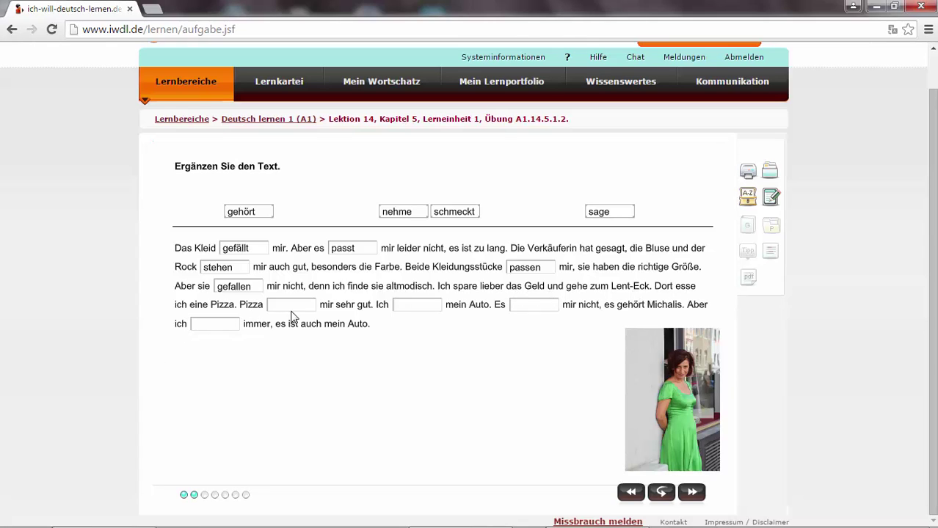
left_click_drag(459, 214, 299, 317)
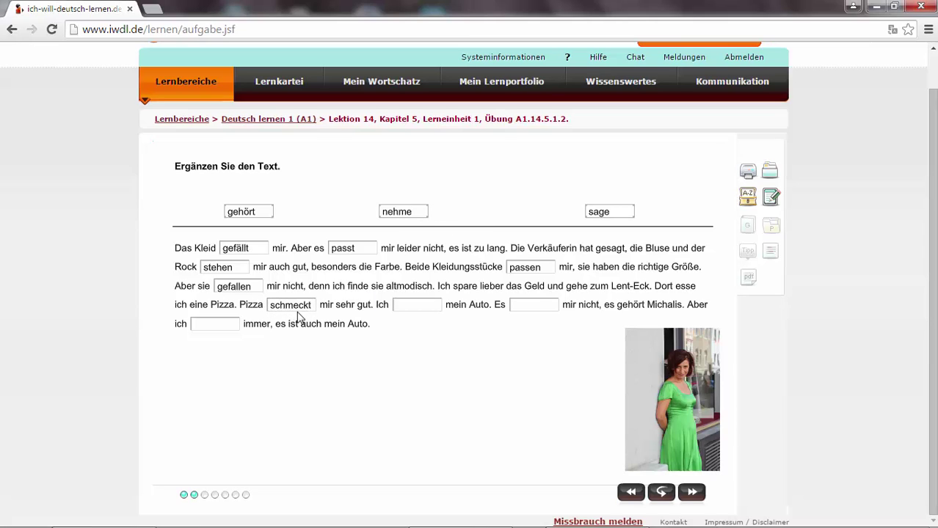
left_click_drag(390, 216, 419, 309)
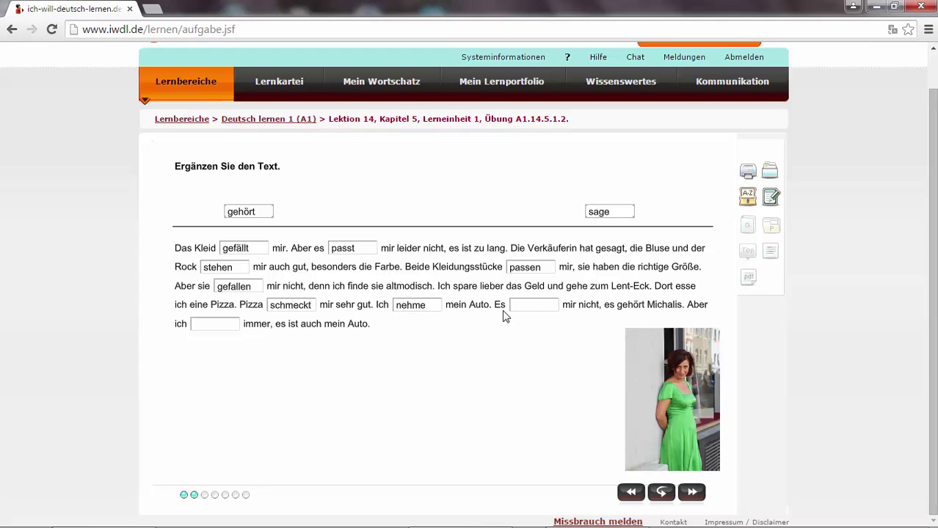
left_click_drag(307, 246, 537, 309)
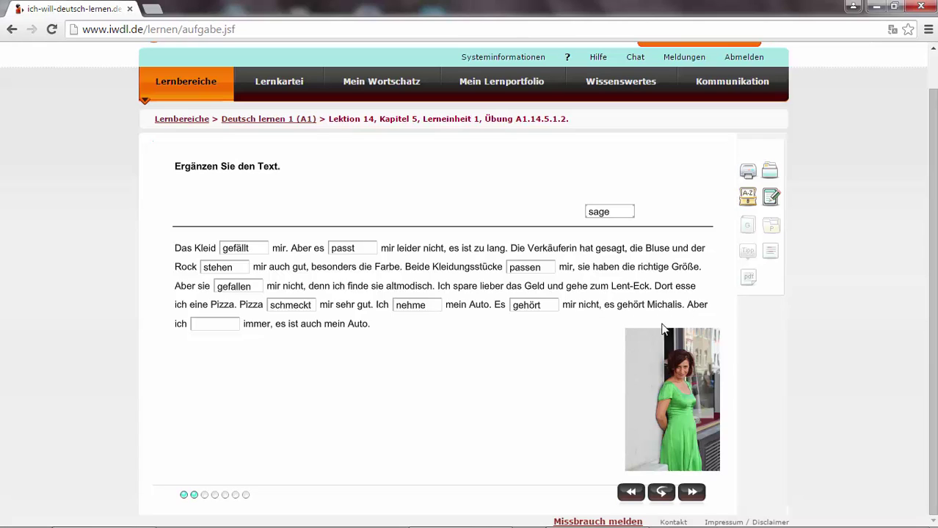
left_click_drag(605, 218, 220, 331)
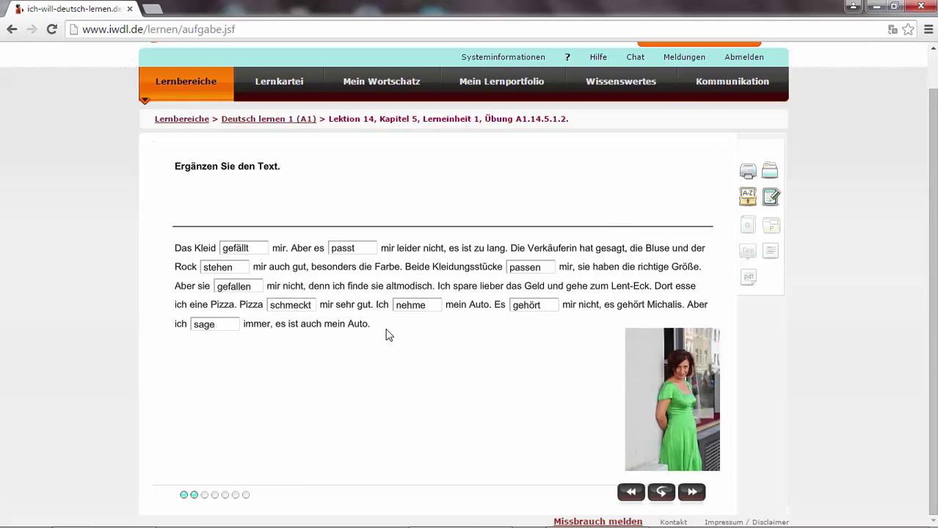
left_click(690, 495)
Step: Go to exercise A1.14.5.1.3 and choose Welcher and Dieser for the Schal pair
left_click(690, 495)
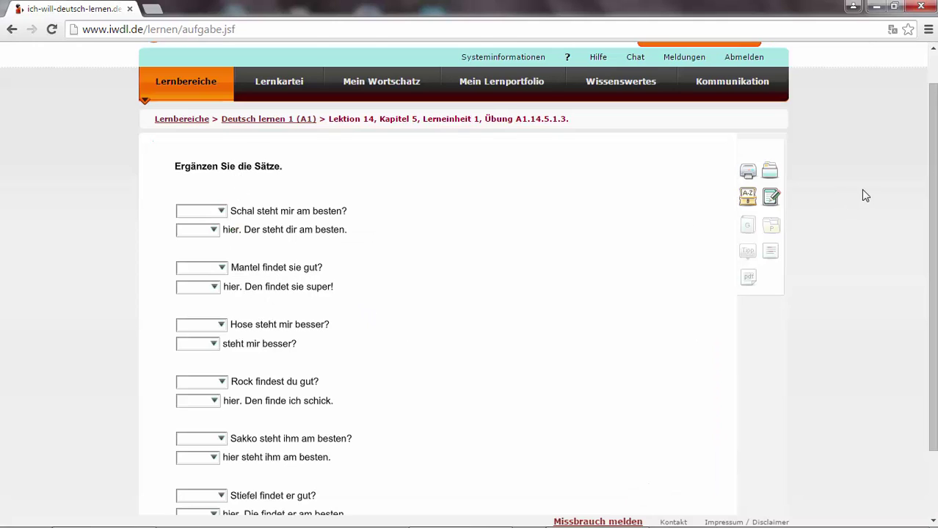
scroll(910, 198, "down", 1)
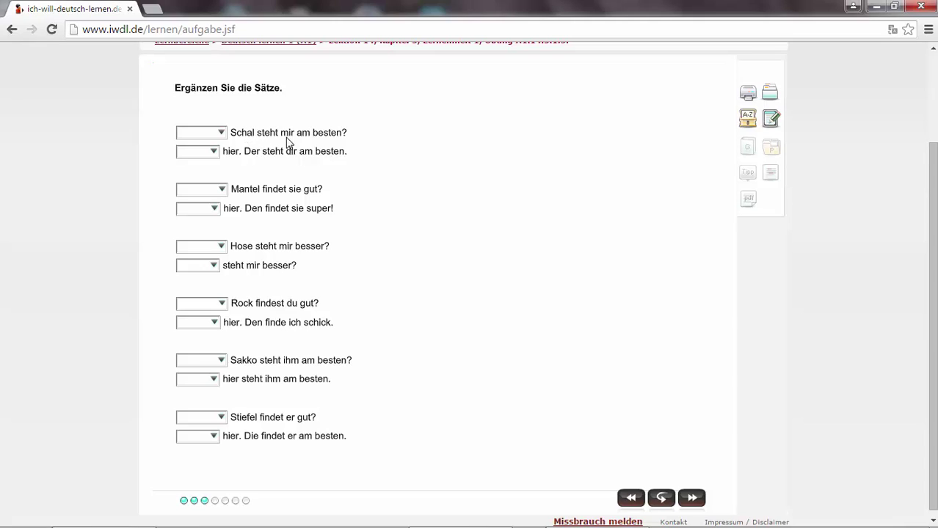
left_click(222, 133)
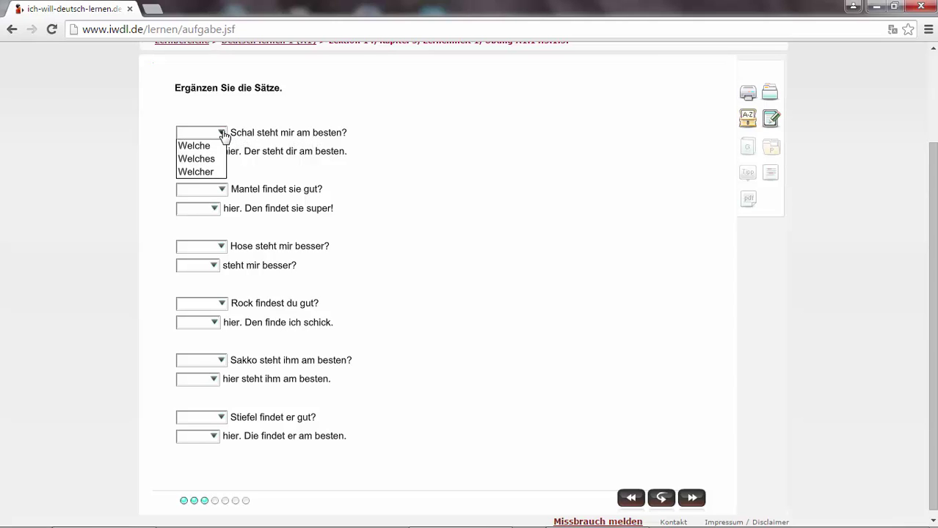
left_click(201, 171)
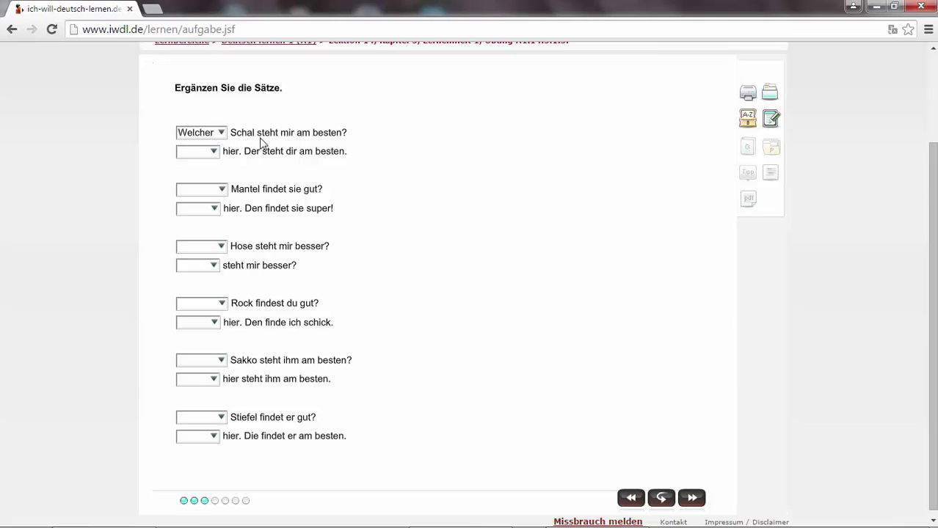
left_click(213, 152)
left_click(208, 180)
Step: Choose Welchen and Diesen for the Mantel question and answer
left_click(220, 189)
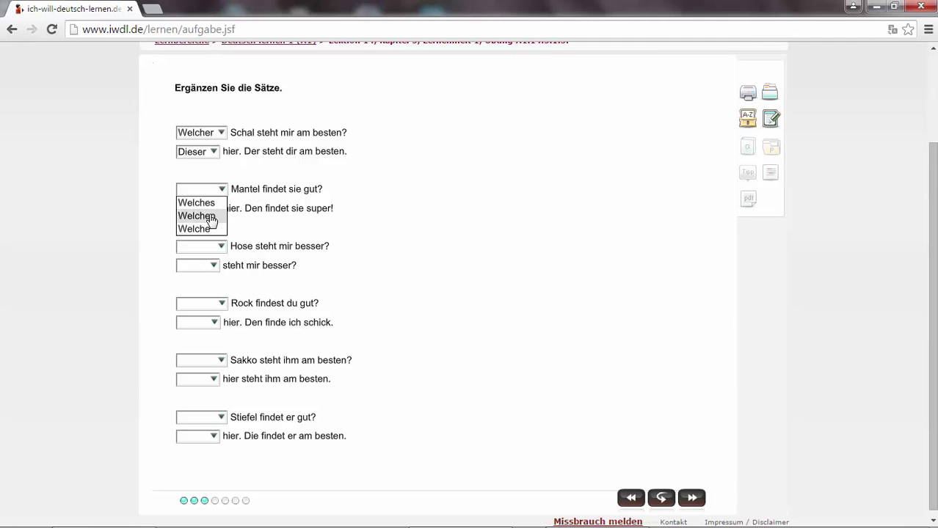
left_click(211, 218)
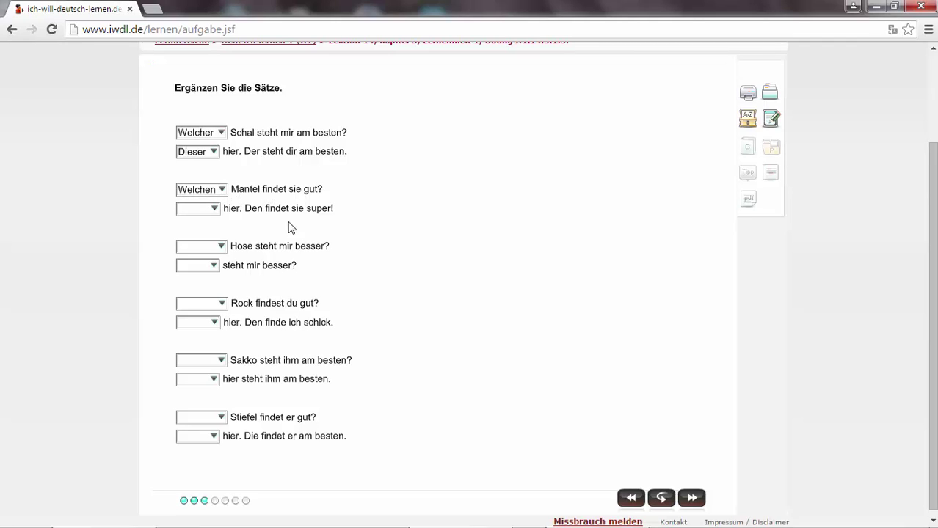
left_click(213, 208)
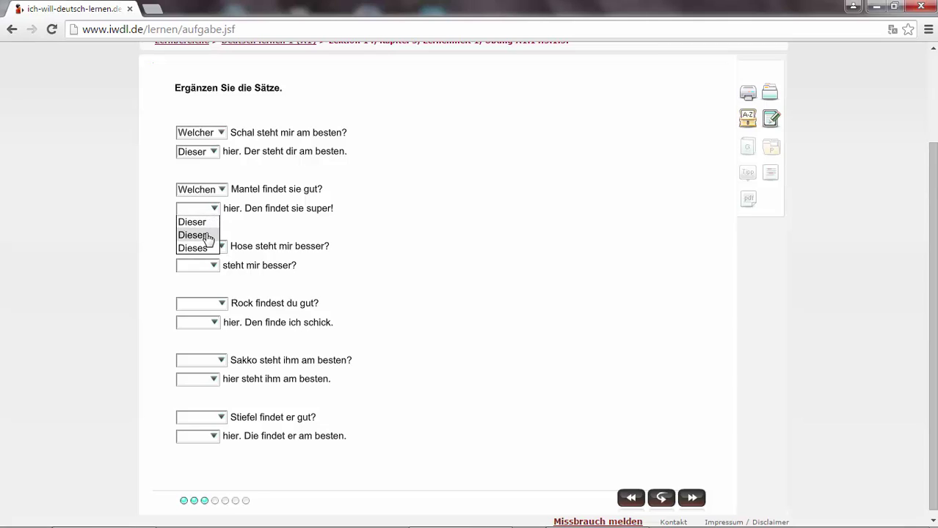
left_click(205, 234)
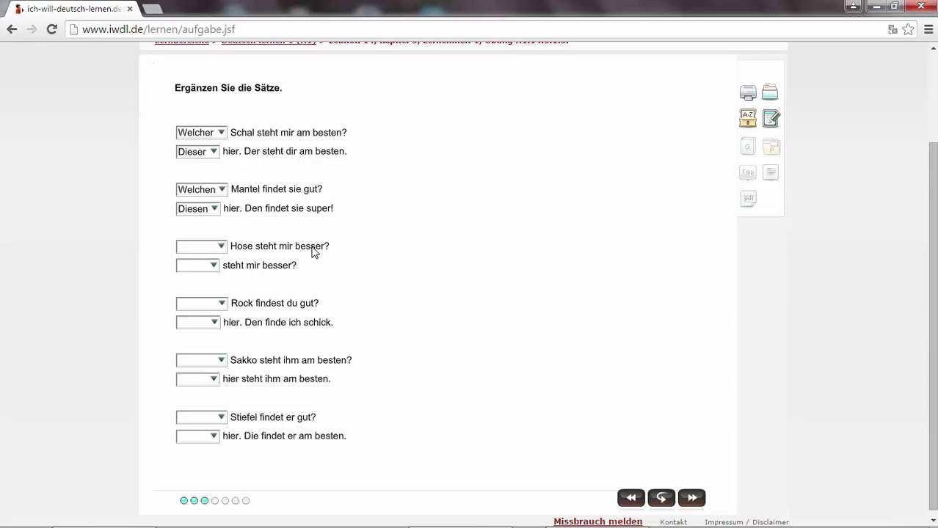
Step: Pick Welche/Diese for the Hose pair and Welchen/Diesen for the Rock pair
left_click(222, 250)
left_click(212, 273)
left_click(213, 266)
left_click(210, 281)
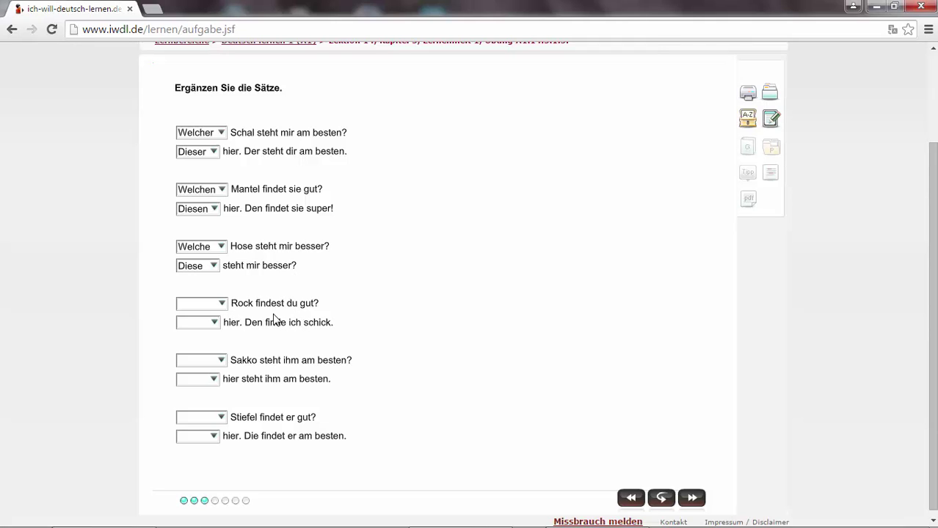
left_click(223, 304)
left_click(210, 328)
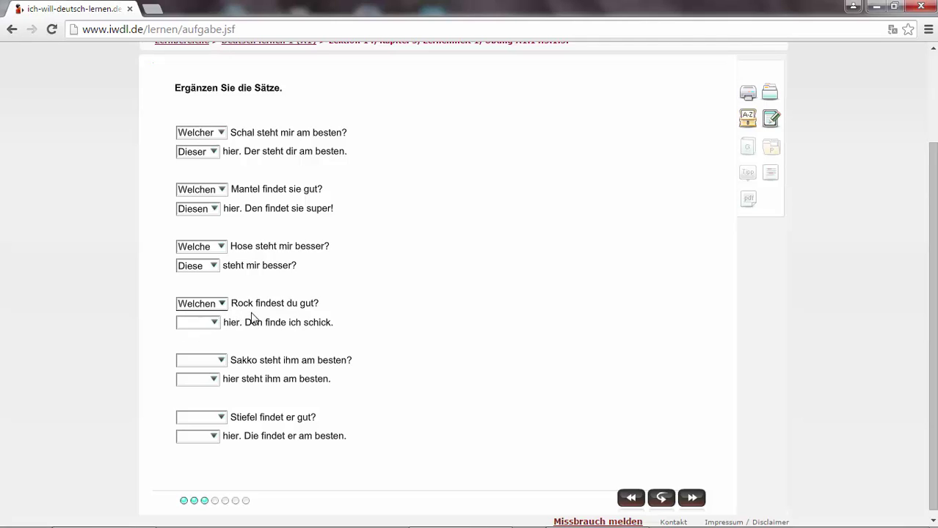
left_click(214, 323)
left_click(203, 298)
Step: Pick Welches/Dieses for the Sakko pair and Welche/Diese for the Stiefel pair
left_click(223, 362)
left_click(217, 340)
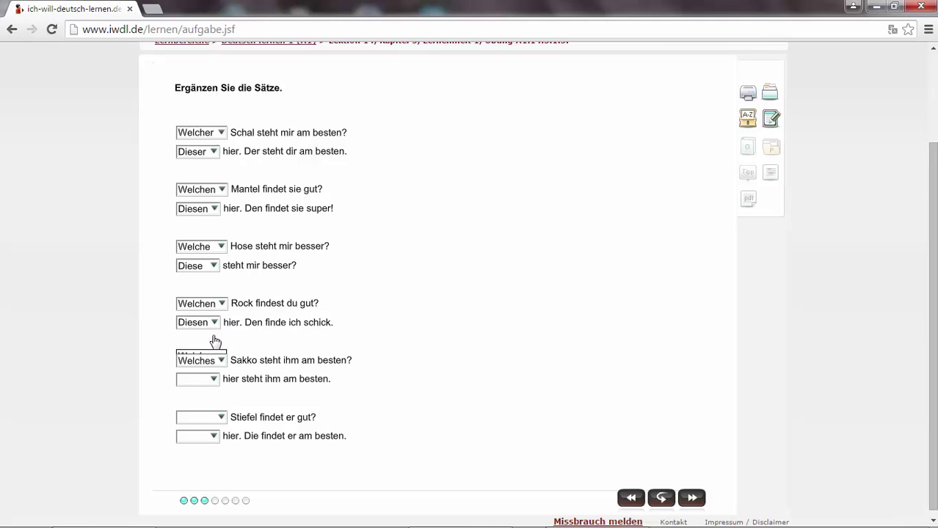
left_click(214, 381)
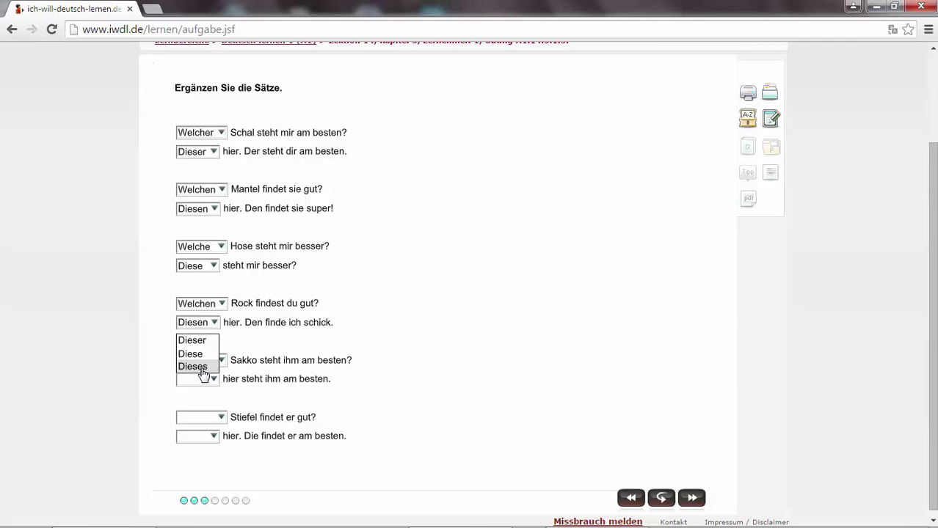
left_click(192, 366)
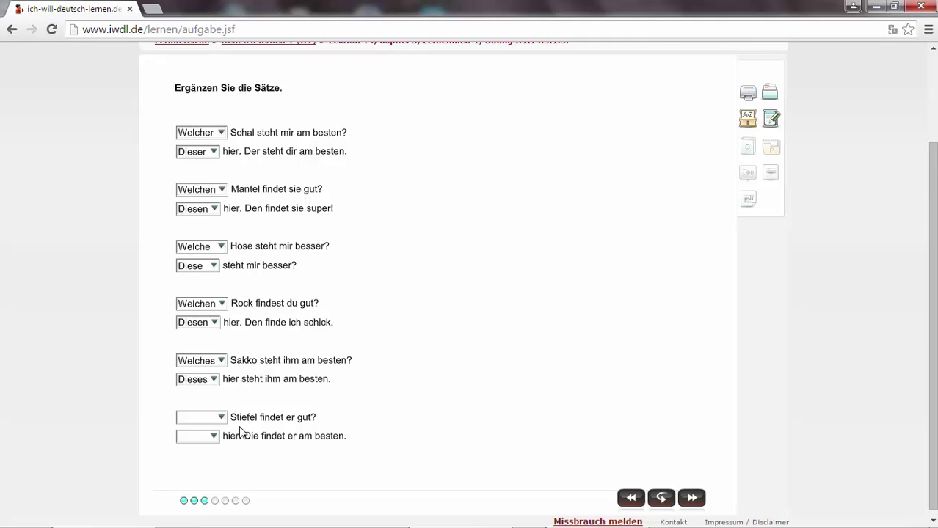
left_click(222, 418)
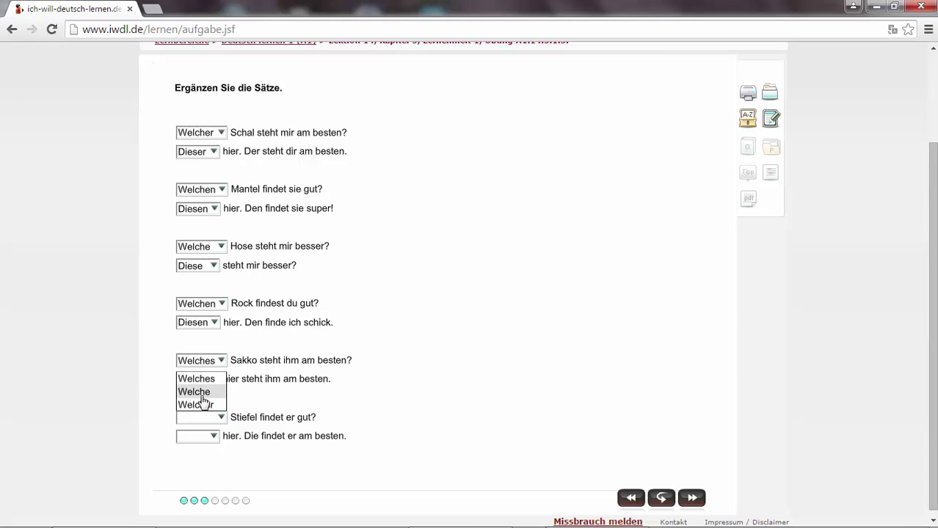
left_click(200, 393)
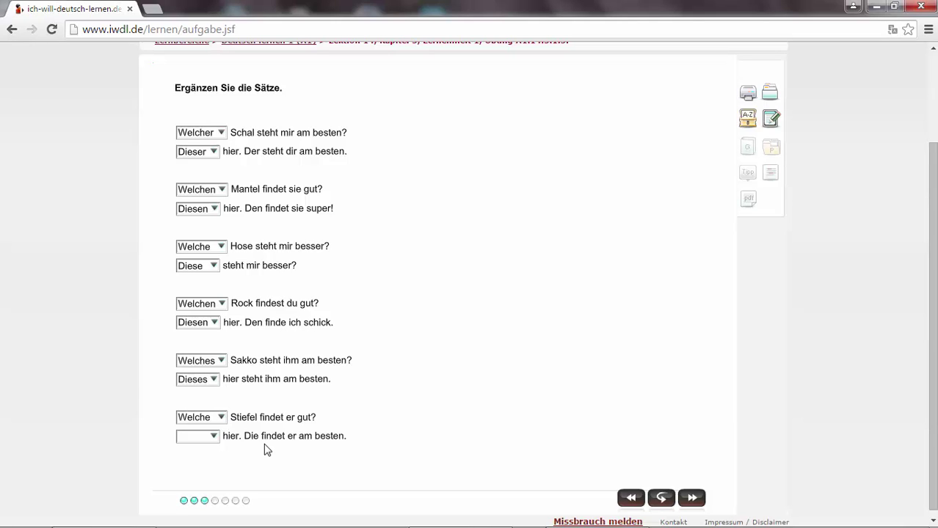
left_click(213, 438)
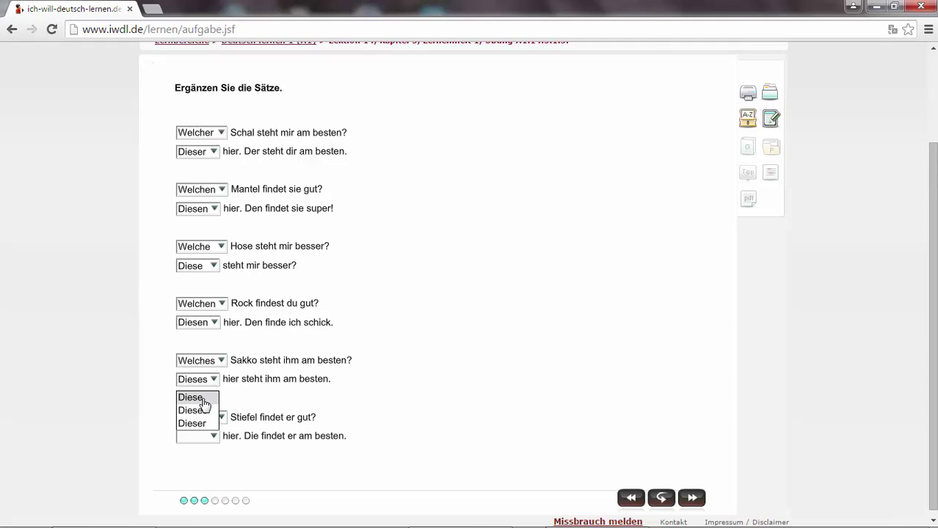
left_click(205, 398)
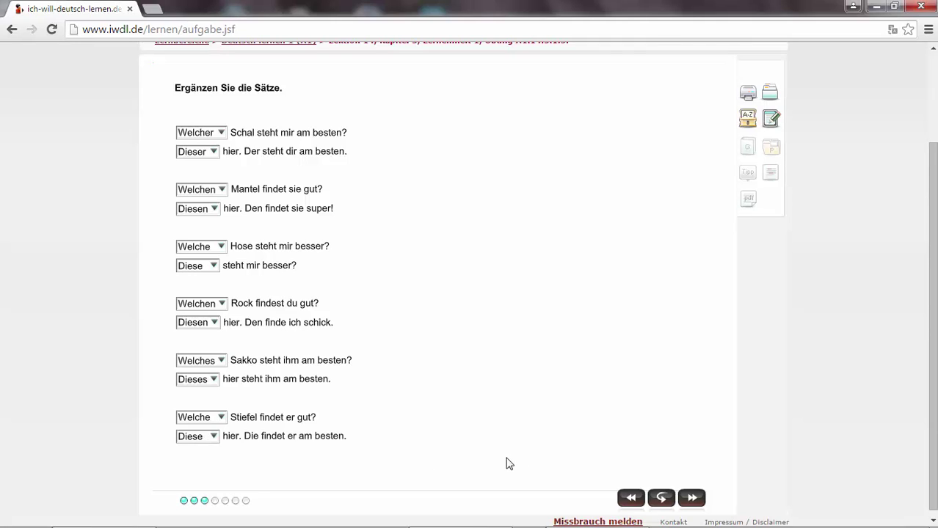
Step: Advance to comparison exercise A1.14.5.1.4 and fill the first three gaps: schönsten, besten, billigsten
left_click(691, 498)
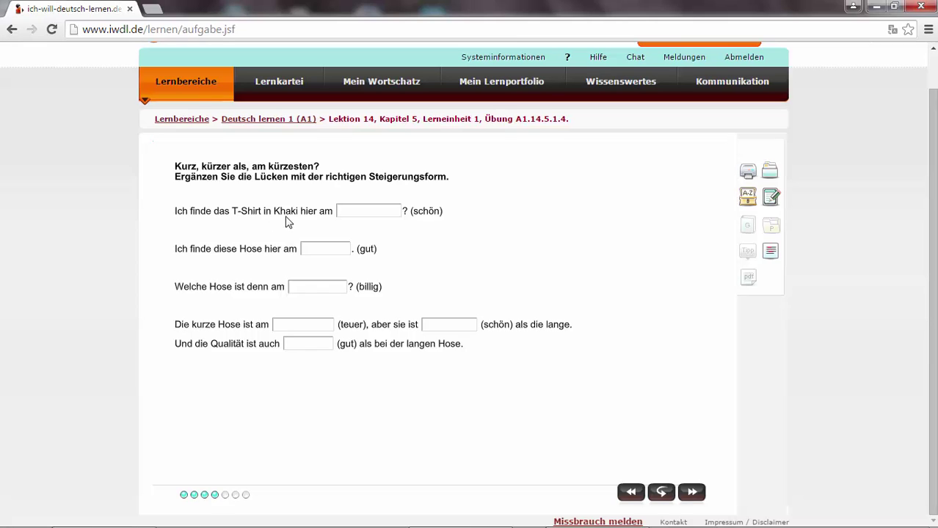
left_click(360, 212)
type("schönsten")
left_click(317, 245)
type("besten")
left_click(315, 290)
type("billigsten")
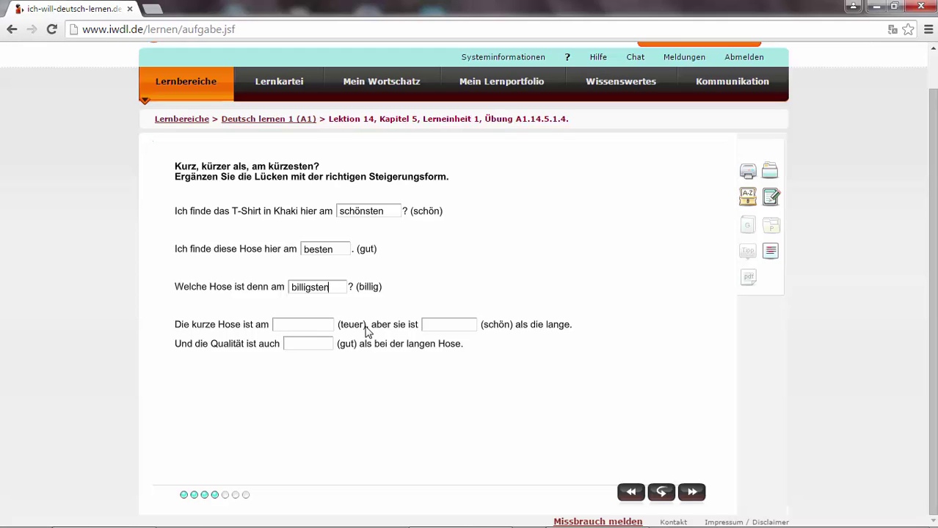
Step: Fill the teuer, schön and gut gaps with teuersten, schöner and besser, then check the answers
left_click(291, 324)
type("teuersten")
left_click(439, 325)
type("sch")
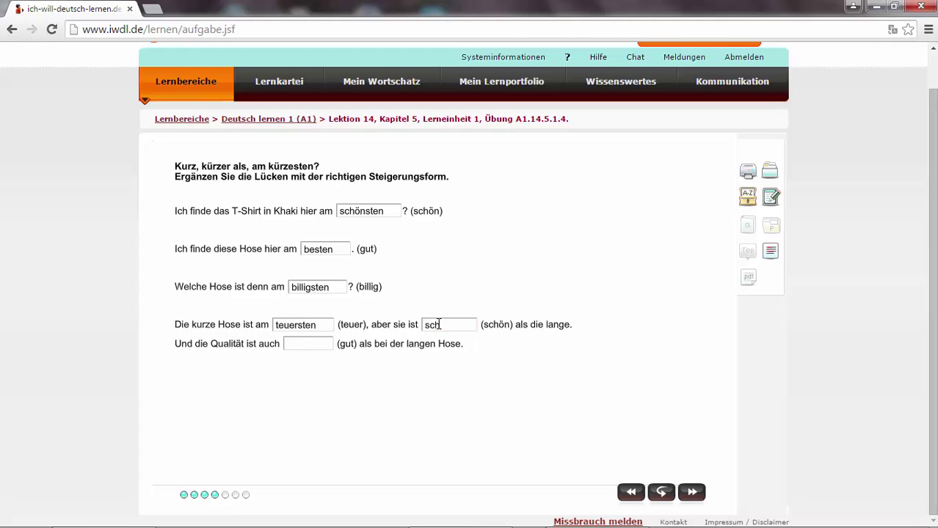
type("öner")
left_click(301, 343)
type("besser")
left_click(692, 493)
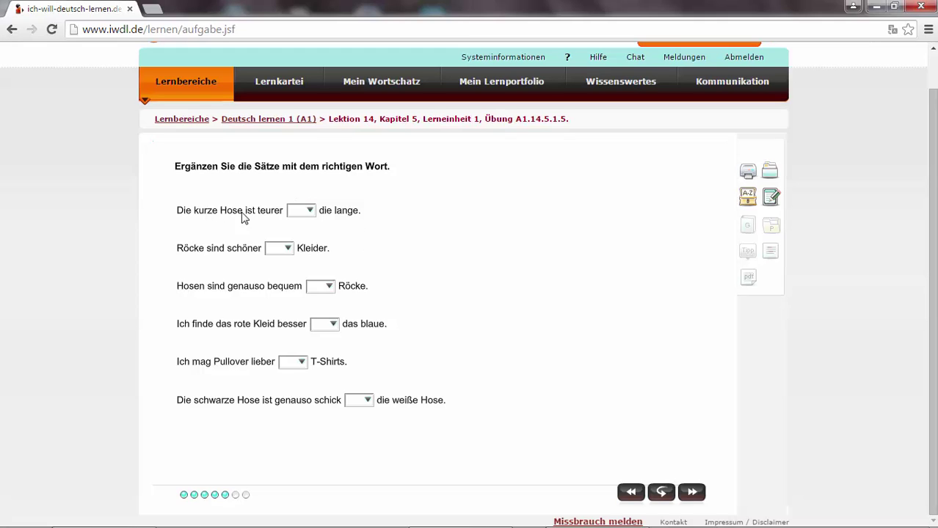
Step: Pick als, als and wie for the first three comparison sentences, including Röcke and genauso bequem
left_click(311, 212)
left_click(301, 239)
left_click(287, 250)
left_click(327, 287)
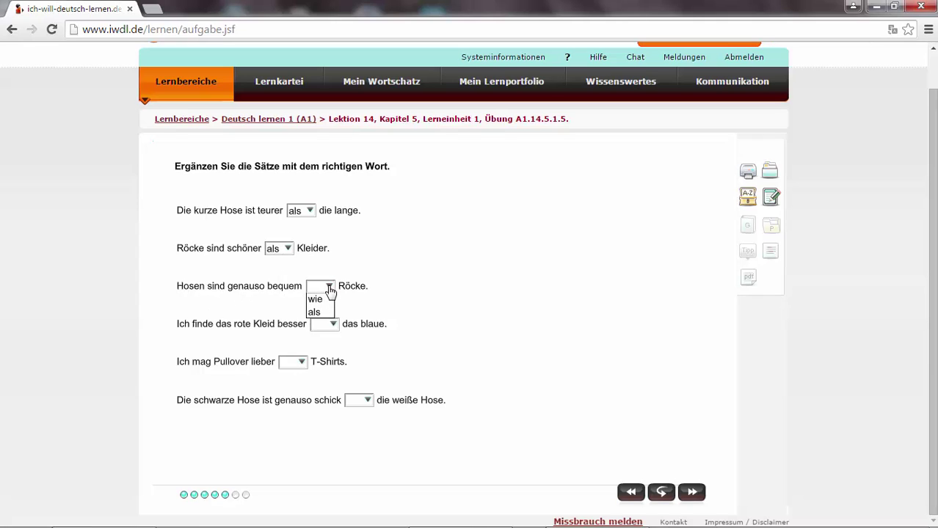
left_click(324, 301)
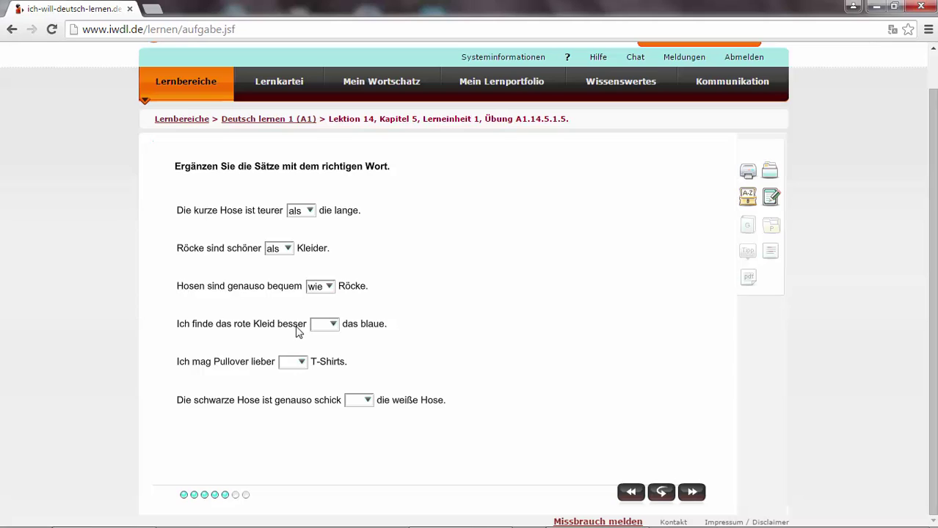
Step: Pick als, als and wie for the rote Kleid, Pullover and schwarze Hose sentences, then check
left_click(332, 325)
left_click(321, 350)
left_click(301, 362)
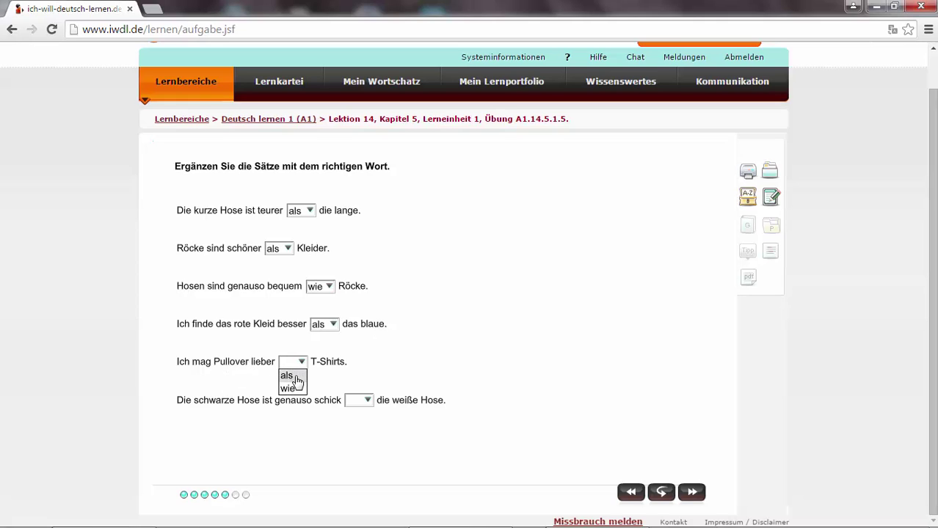
left_click(288, 376)
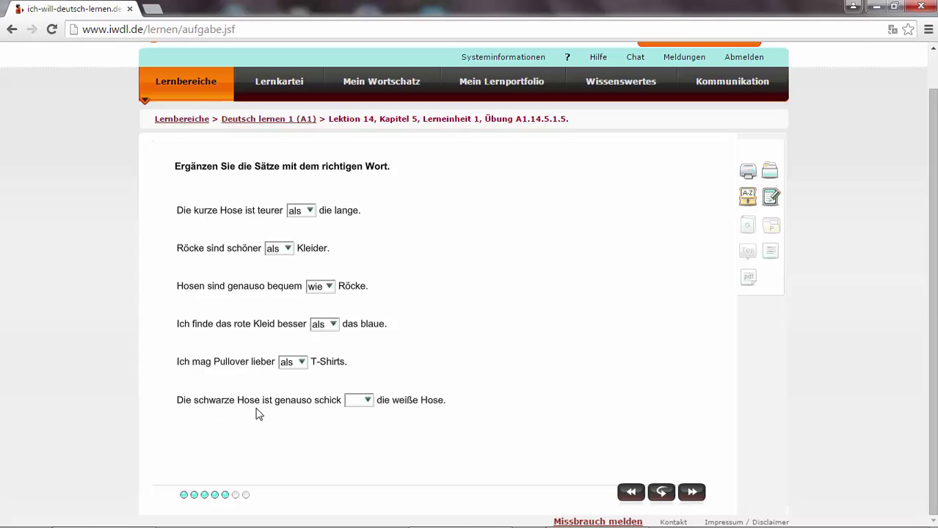
left_click(366, 400)
left_click(359, 426)
left_click(690, 494)
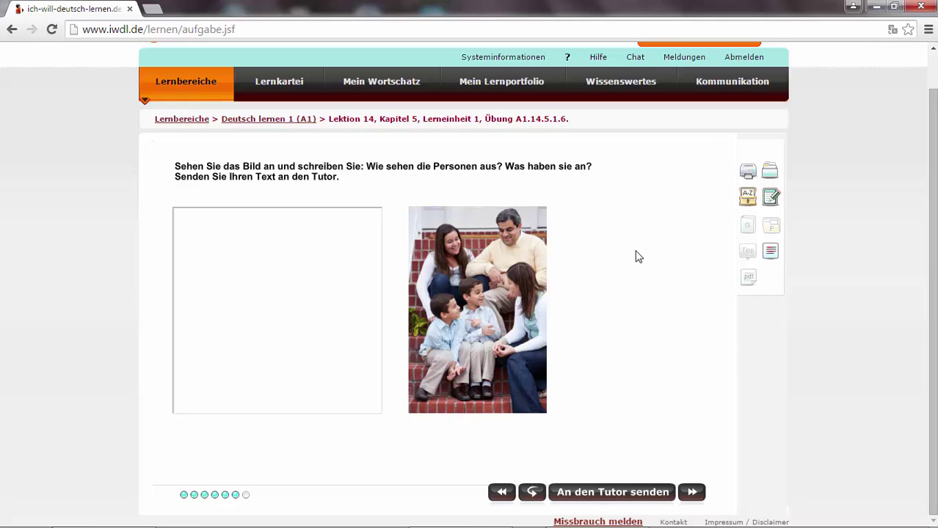
Step: Paste the prepared German clothing description into the answer box beside the family photo
left_click(214, 226)
type("Der Mann hat einen Pullover an. Die Kinder tragen ein Hemd und beide Töchter tragen eine Jeans.")
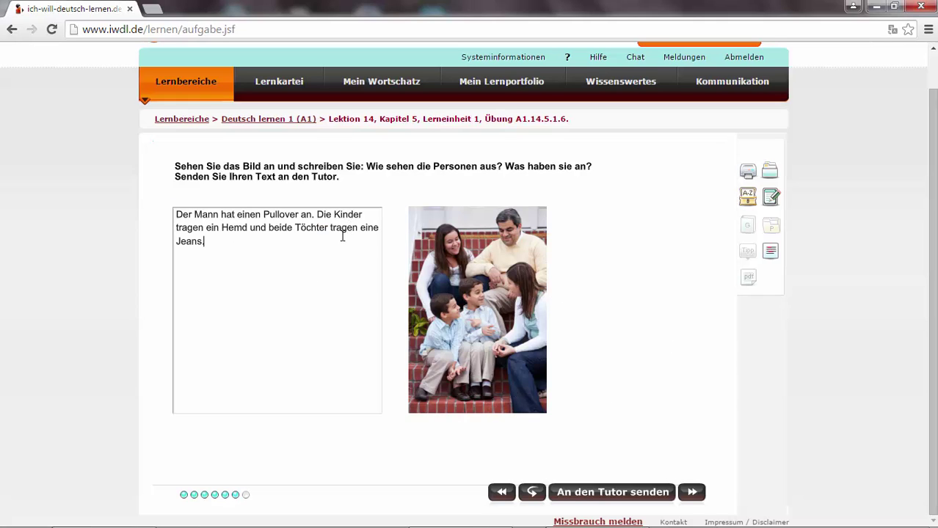